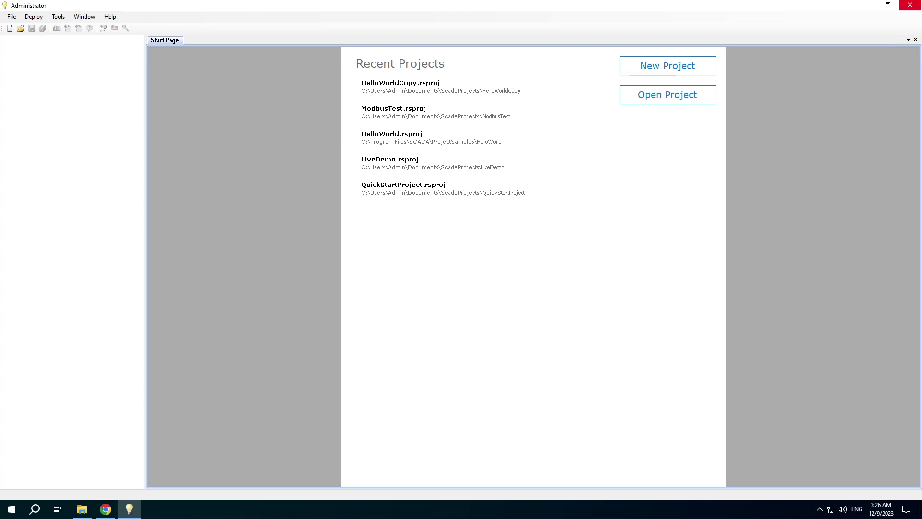
- Open the HelloWorldCopy project and expand Views > HelloWorld in the project tree
click(407, 88)
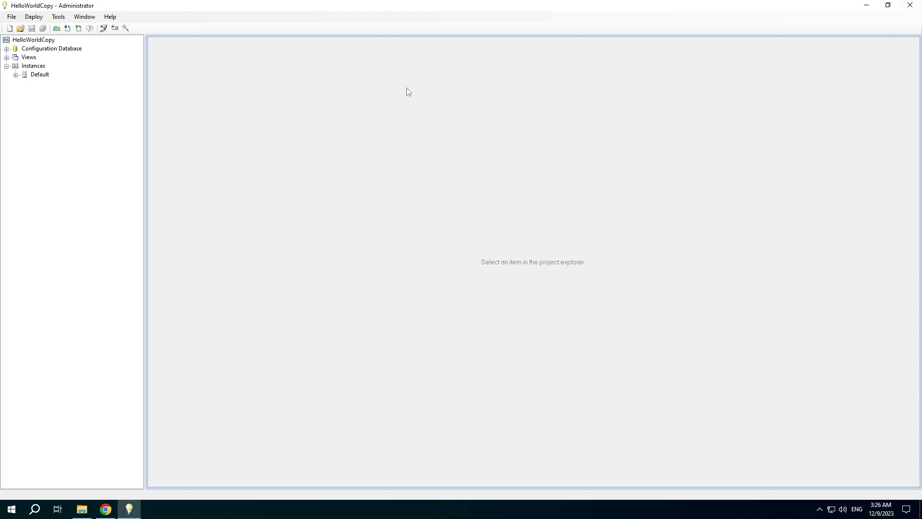
click(7, 58)
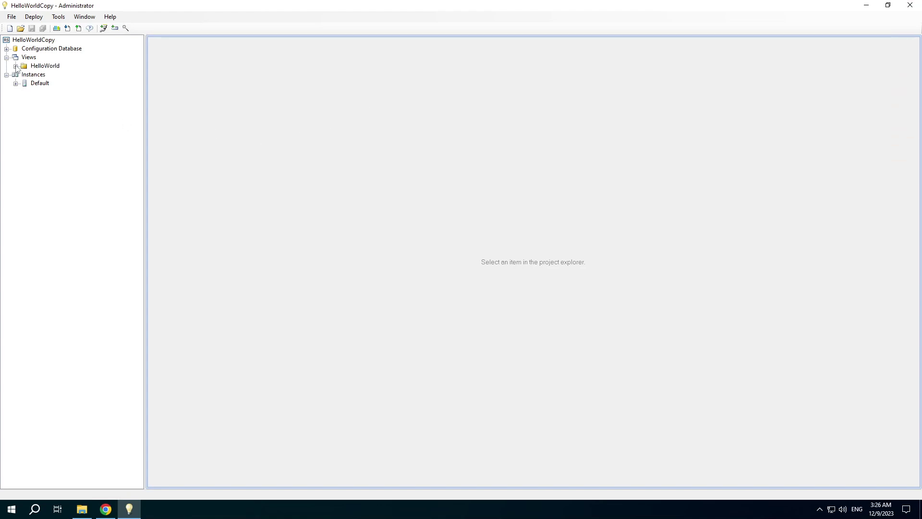
click(16, 67)
- Create a new Table View file named TestTable.tbl in the HelloWorld folder
click(33, 69)
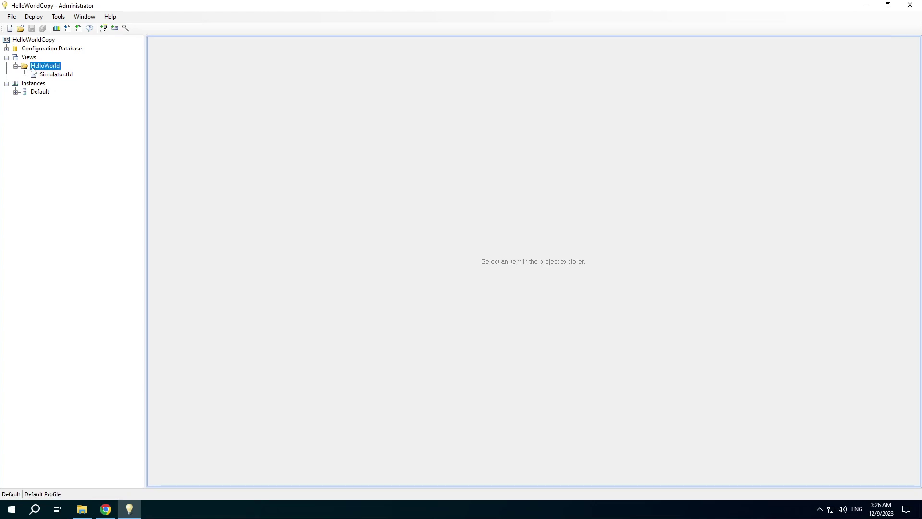
right_click(33, 69)
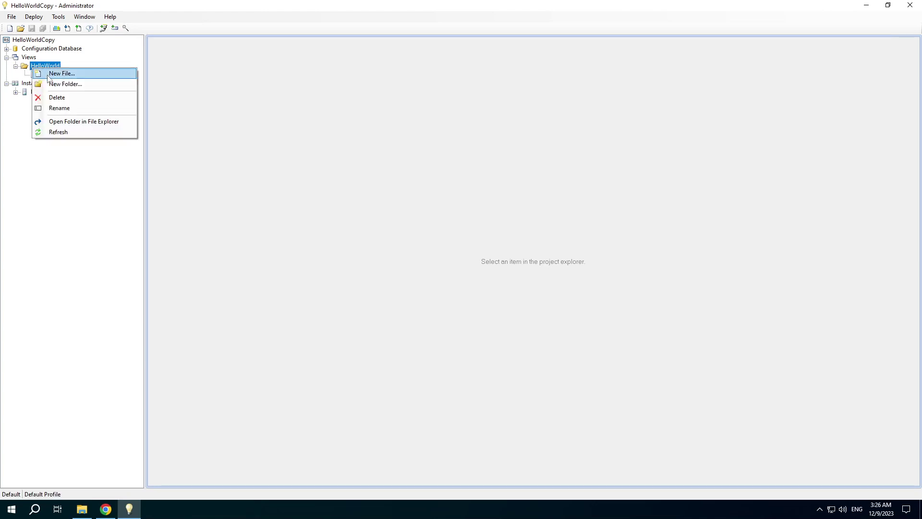
click(48, 73)
click(386, 232)
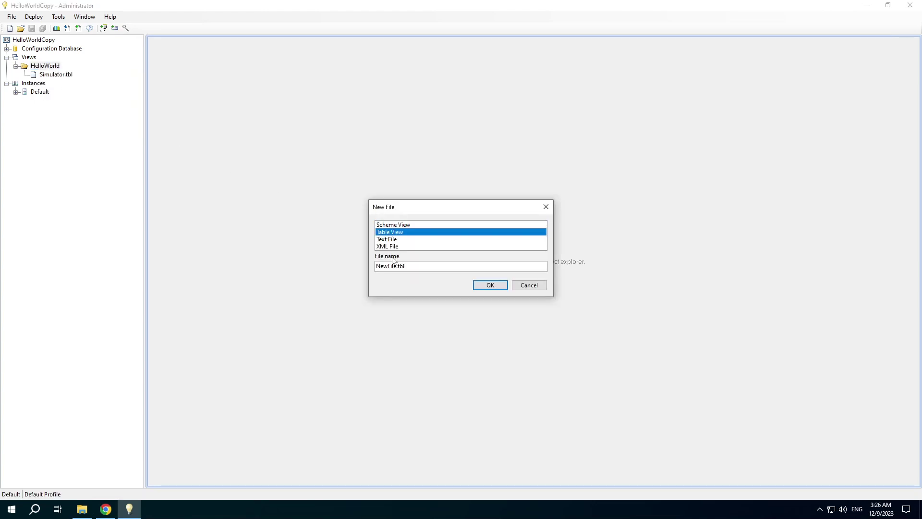
click(390, 266)
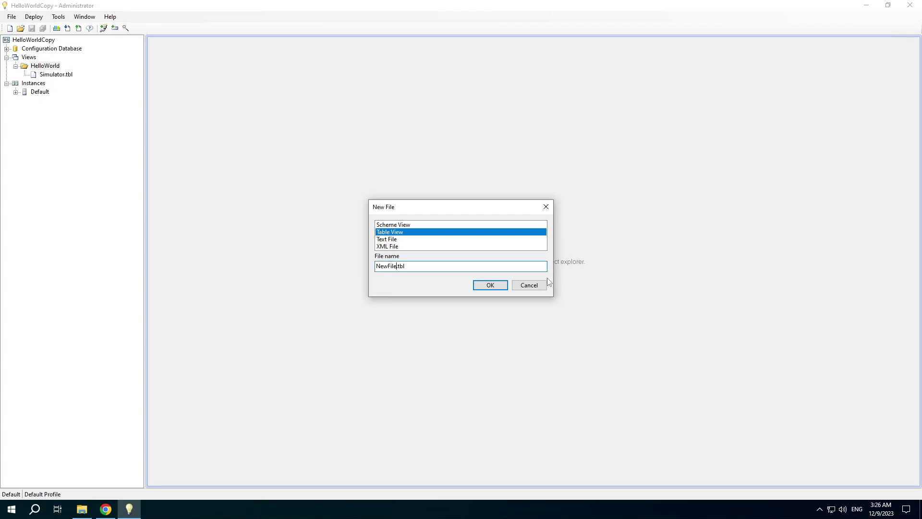
key(shift+Home)
text(TestTable)
click(488, 286)
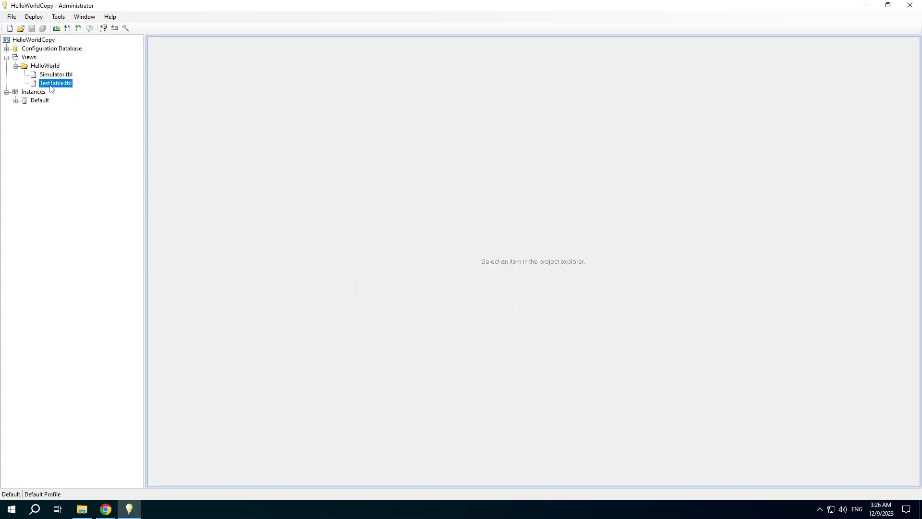
- Open TestTable.tbl in the table editor and expand [1] Simulator to show channels 101–106
click(50, 86)
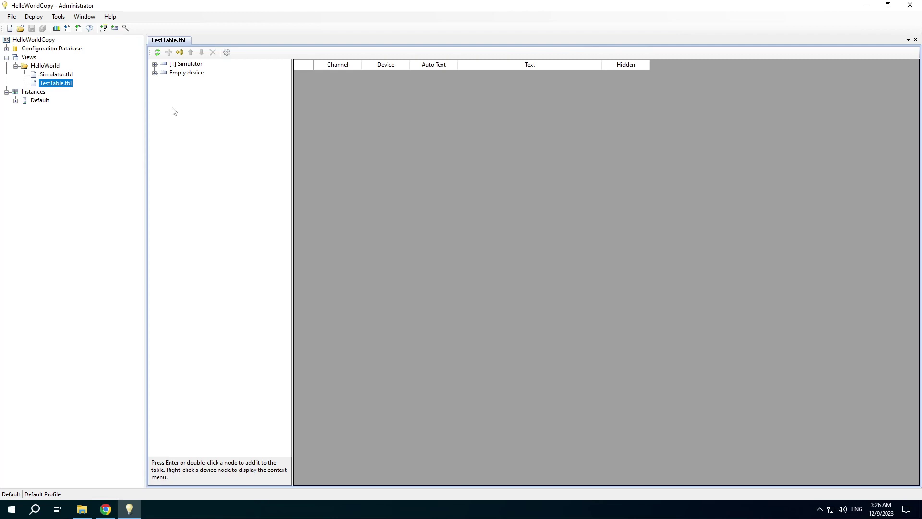
click(155, 64)
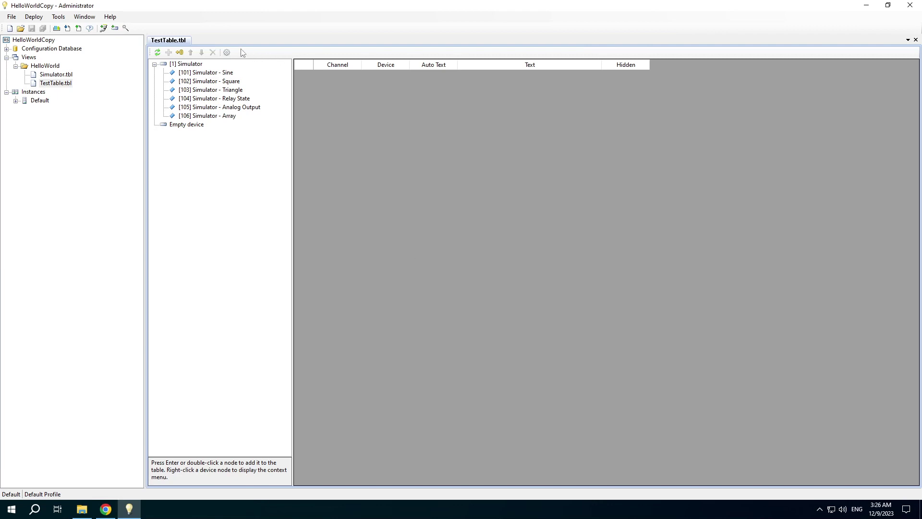
click(227, 53)
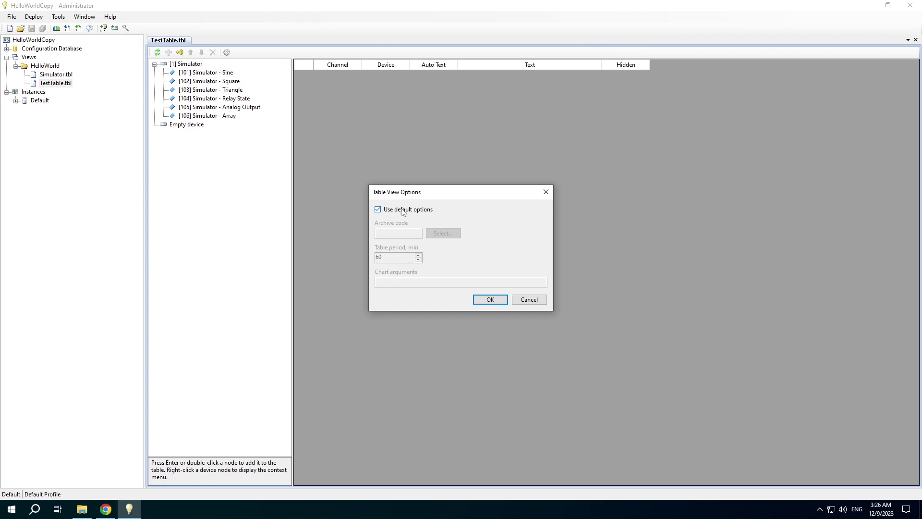
click(378, 210)
click(443, 234)
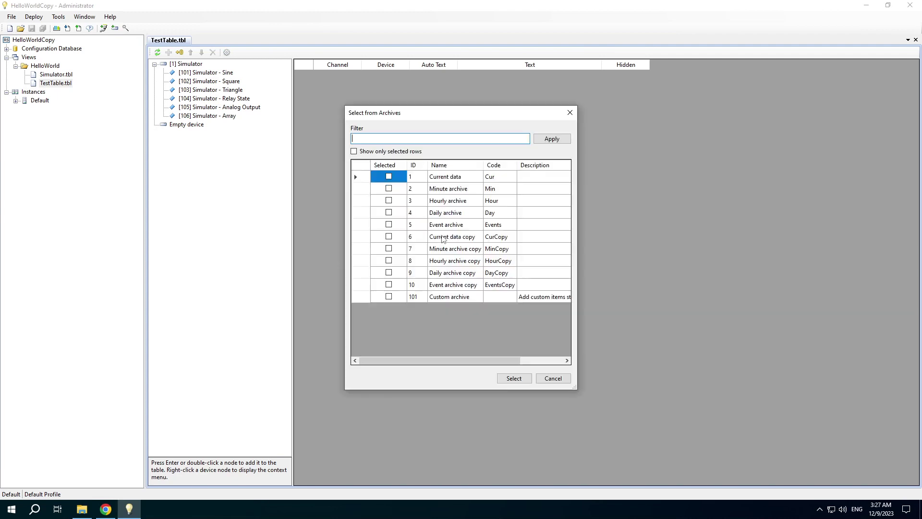
click(553, 377)
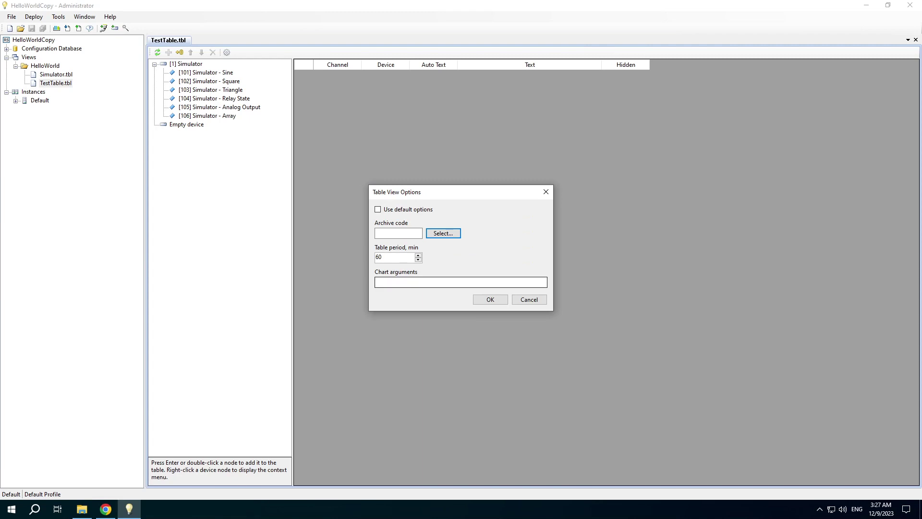
click(461, 283)
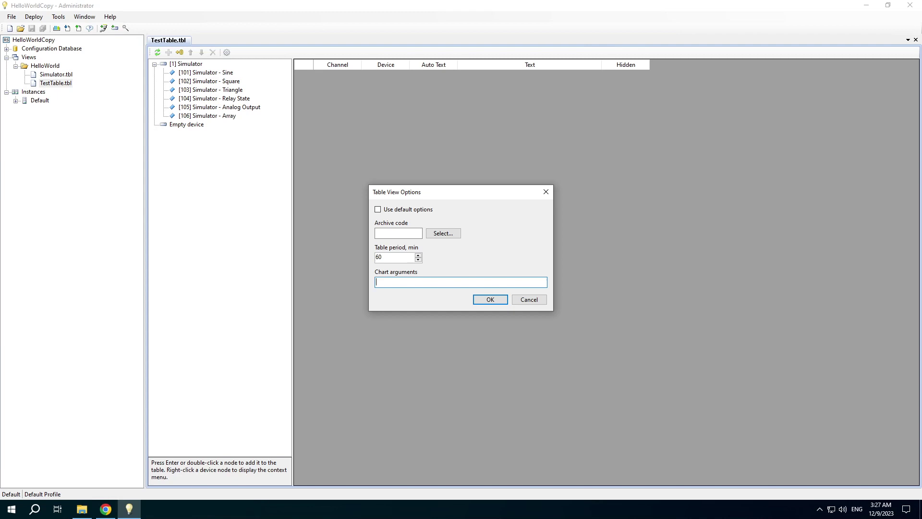
click(530, 299)
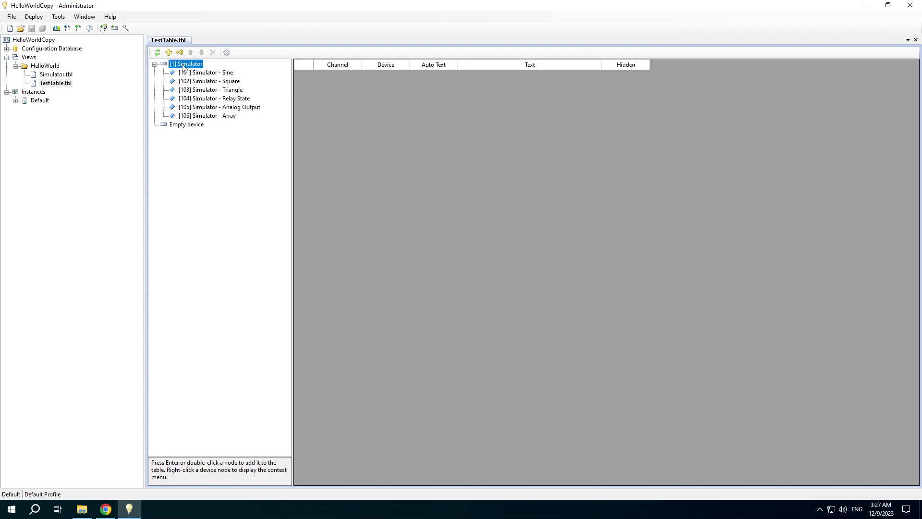
- Add the Simulator device row, a blank row, all channels 101–106, then another blank row
right_click(183, 68)
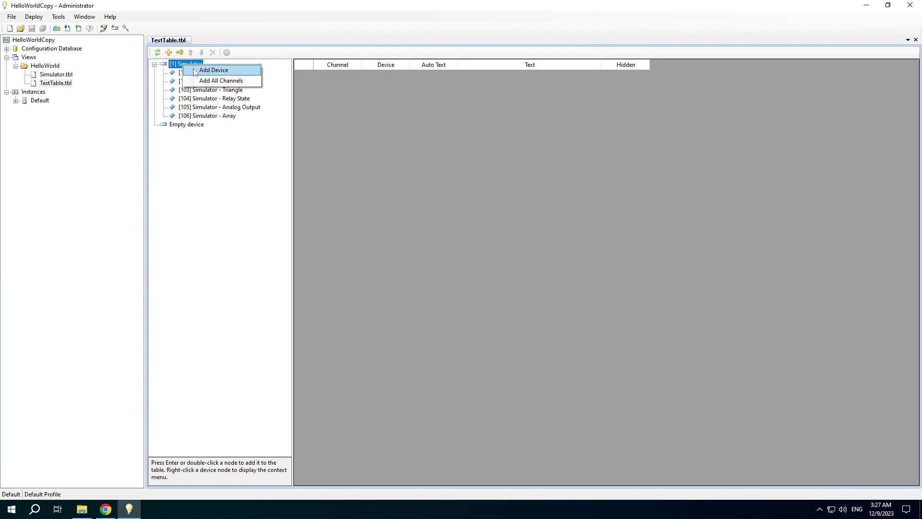
click(195, 71)
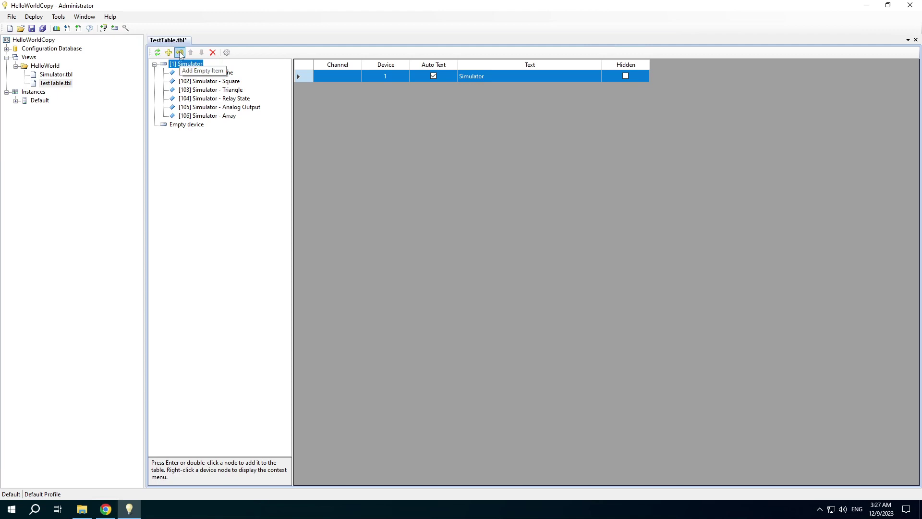
click(180, 53)
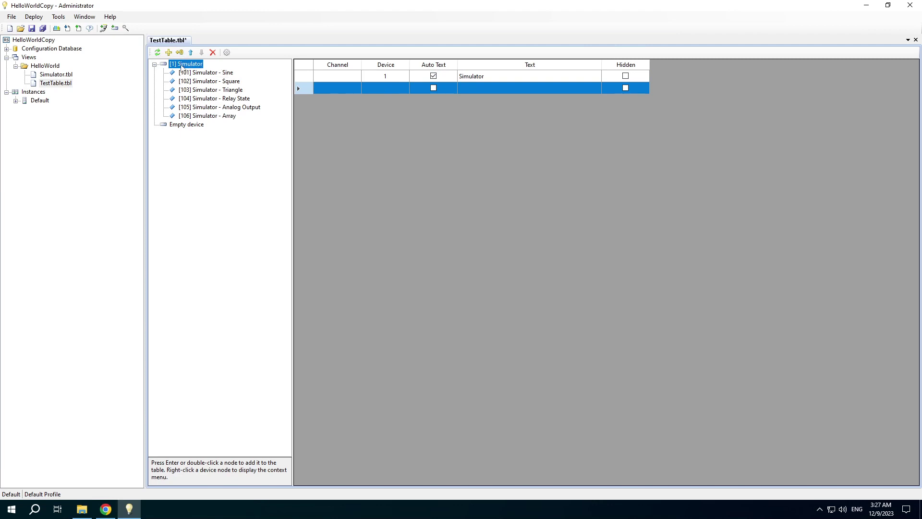
right_click(182, 67)
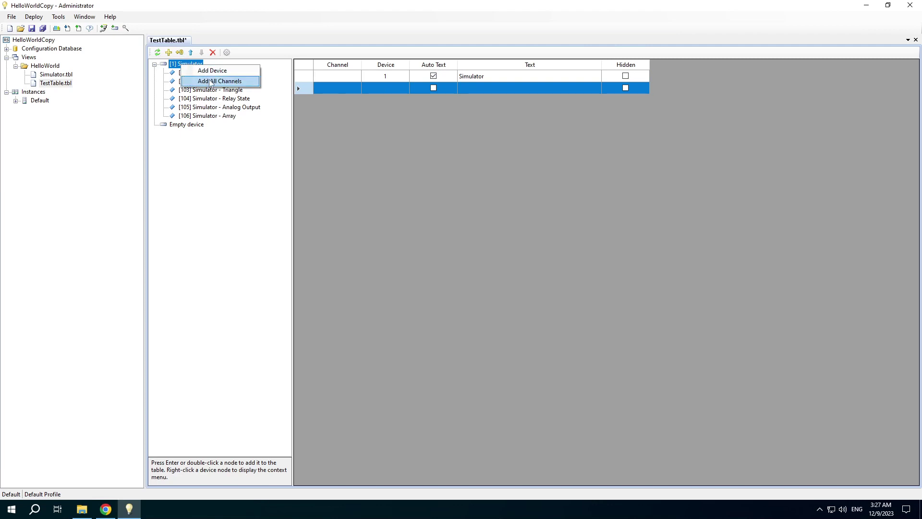
click(210, 81)
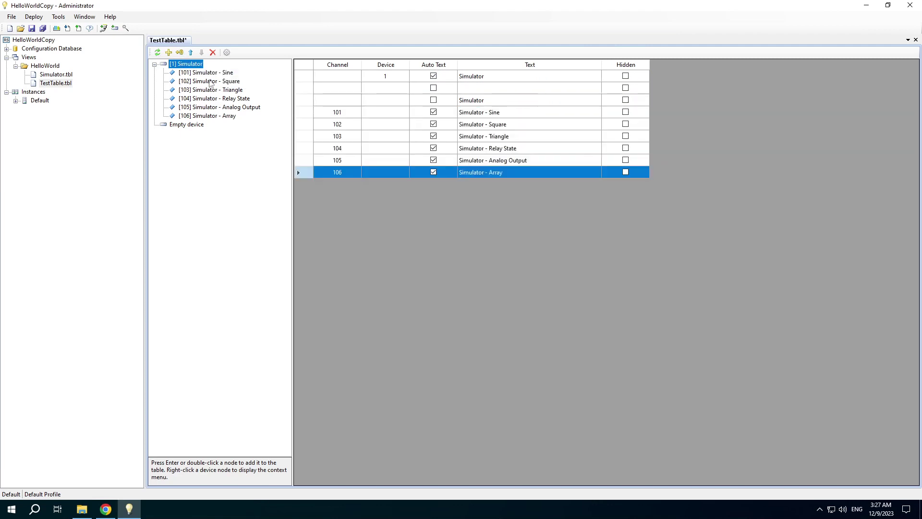
click(180, 52)
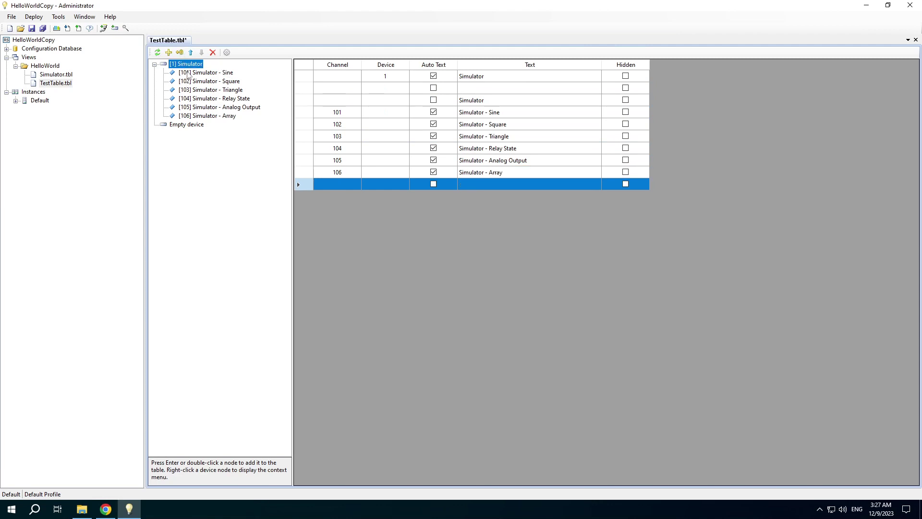
- Append the Sine and Square channels as extra rows in TestTable
double_click(187, 74)
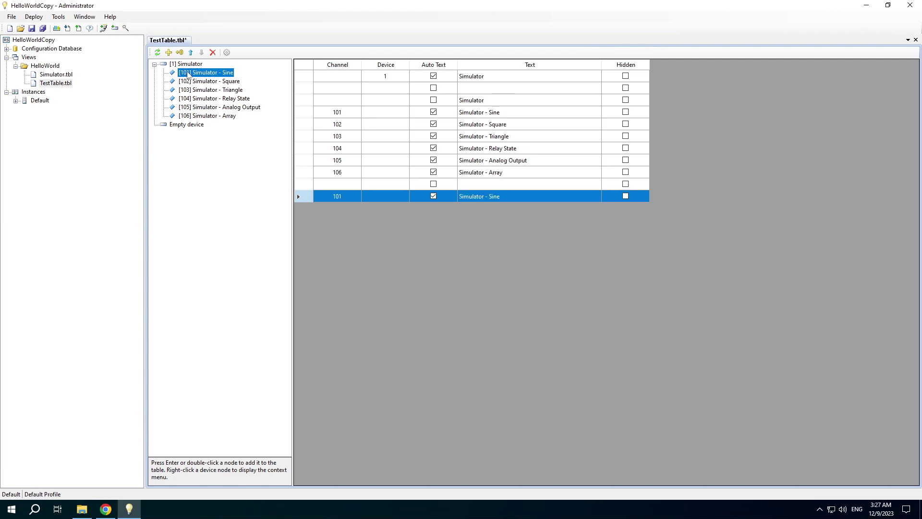
click(190, 82)
key(Return)
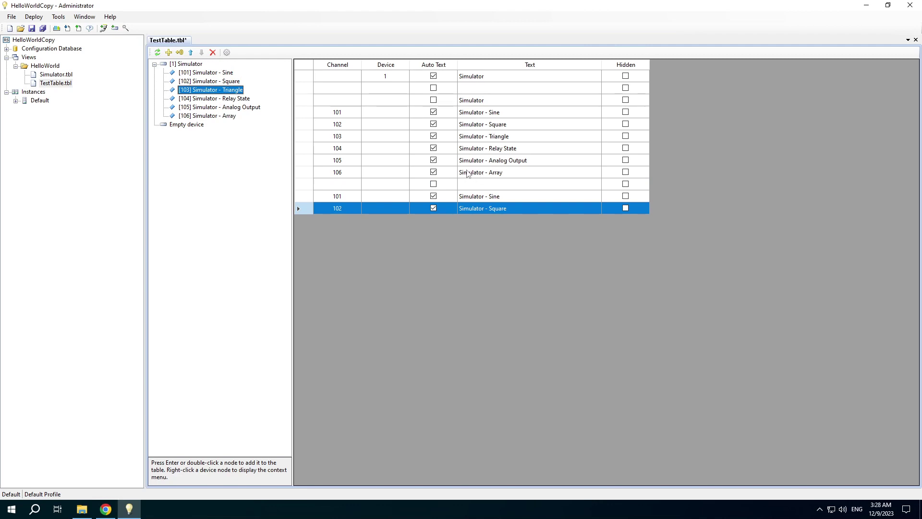
- Turn off Auto Text for channel 106, set its text to 'My text', and hide the last Square row
click(452, 174)
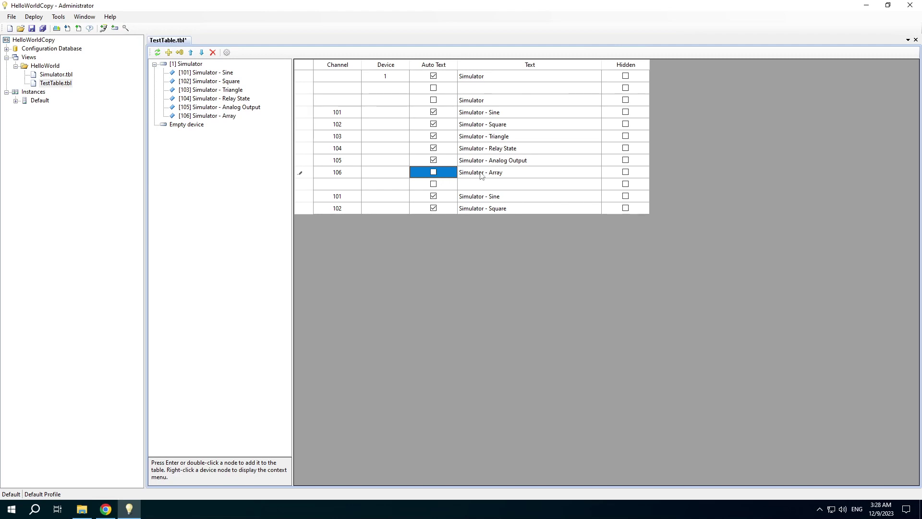
click(497, 175)
click(498, 176)
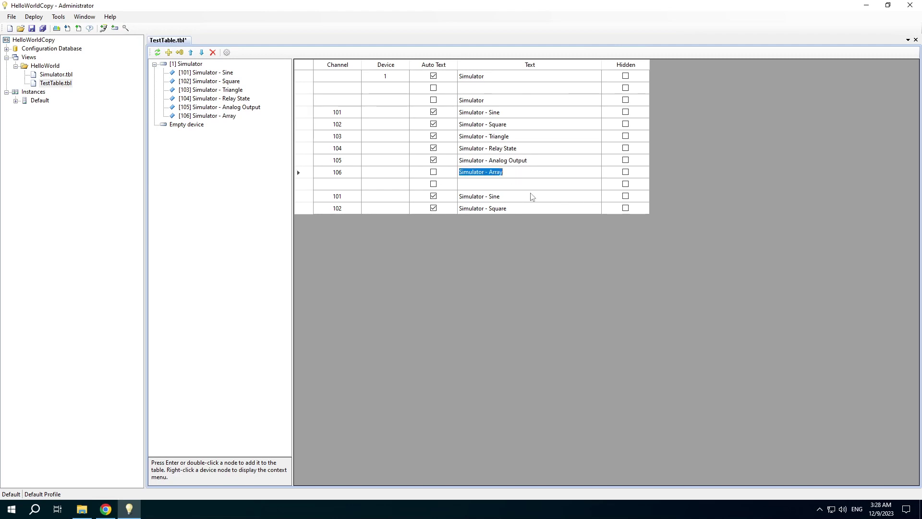
text(My text)
key(Return)
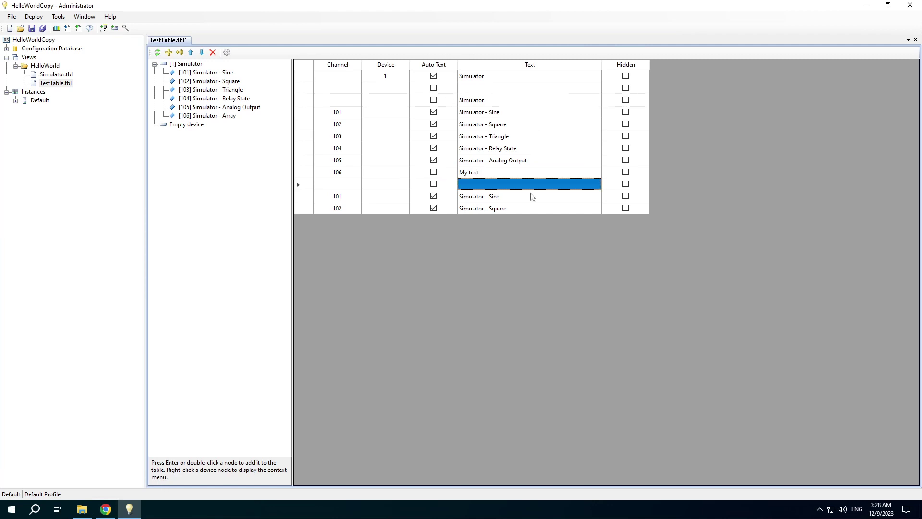
click(625, 209)
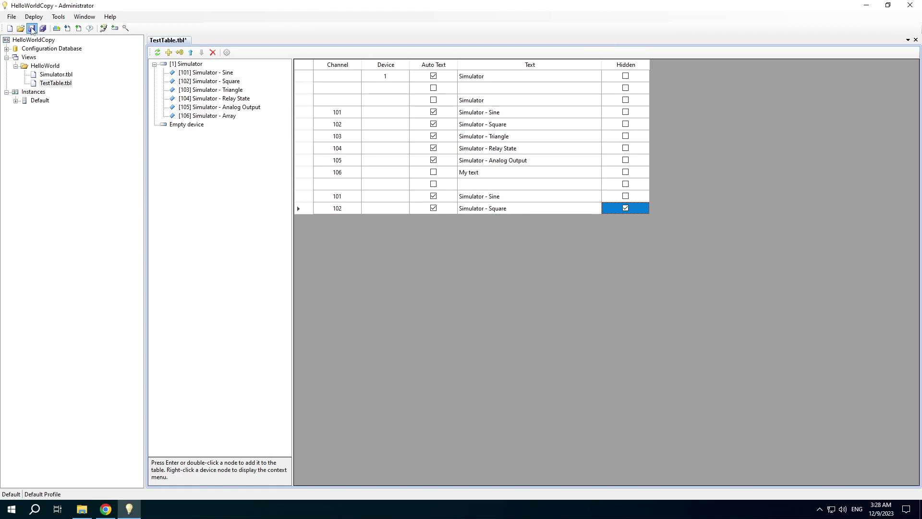
- Save TestTable.tbl and open the Views table under Configuration Database > Primary Tables
click(31, 28)
click(7, 48)
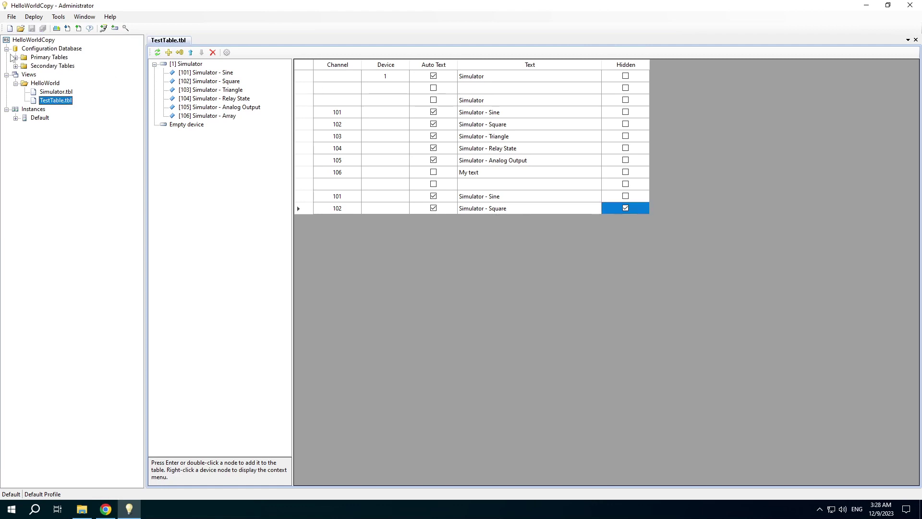
click(15, 57)
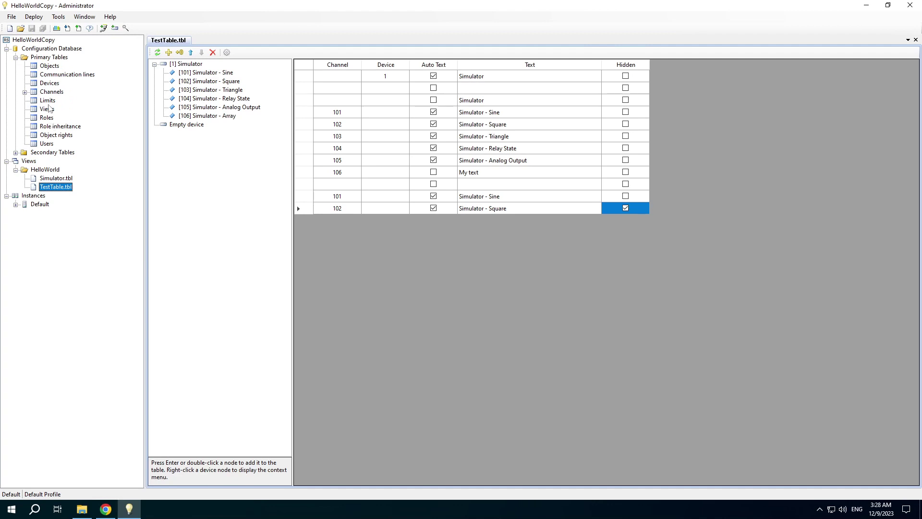
double_click(47, 109)
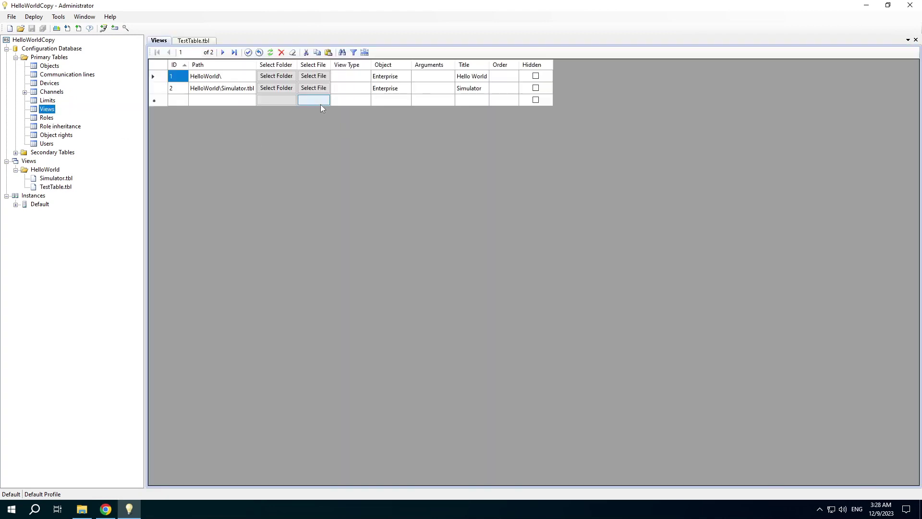
- Set the new view row's file to HelloWorld\TestTable.tbl
click(315, 100)
click(107, 84)
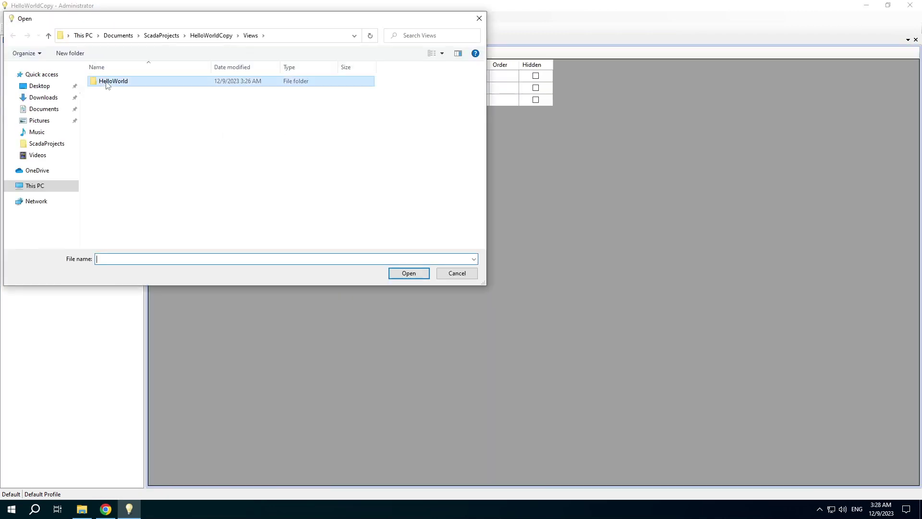
double_click(106, 84)
click(113, 93)
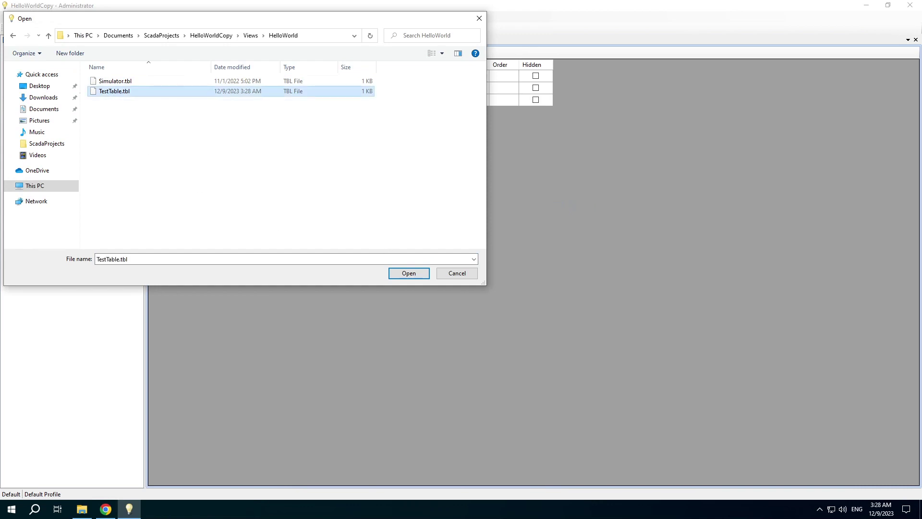
key(Return)
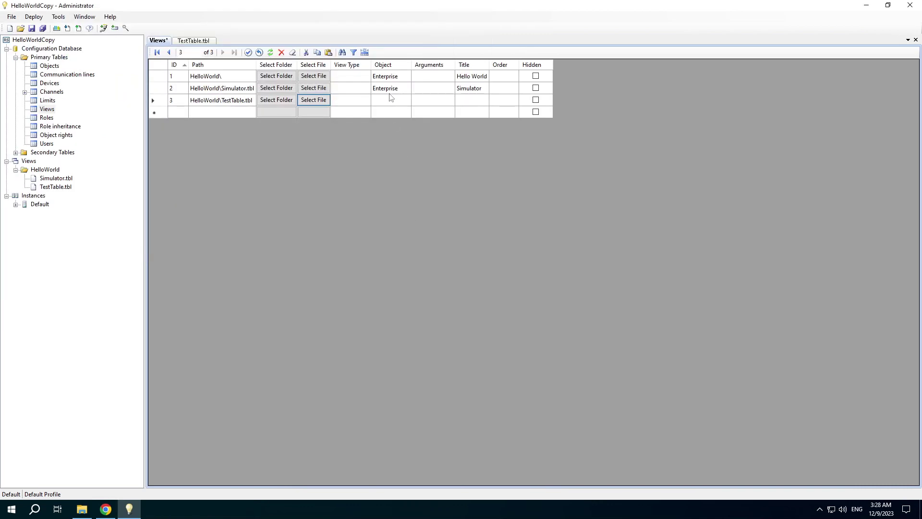
- Set the view's Object to Enterprise and Title to Test, then save the Views table
click(391, 92)
click(390, 101)
text(Enterprise)
click(466, 102)
text(Test)
click(469, 112)
key(ctrl+s)
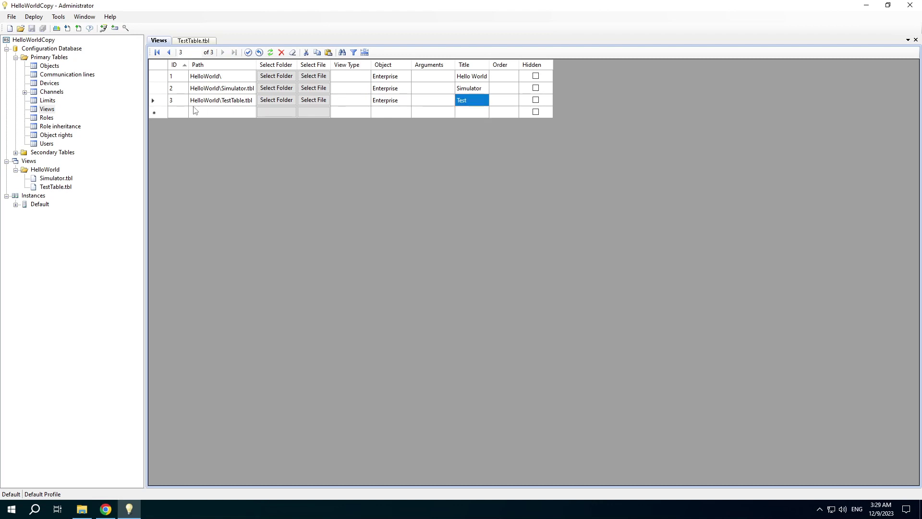
- Upload the configuration to the Default instance, close the finished upload log, and return to the browser
click(78, 28)
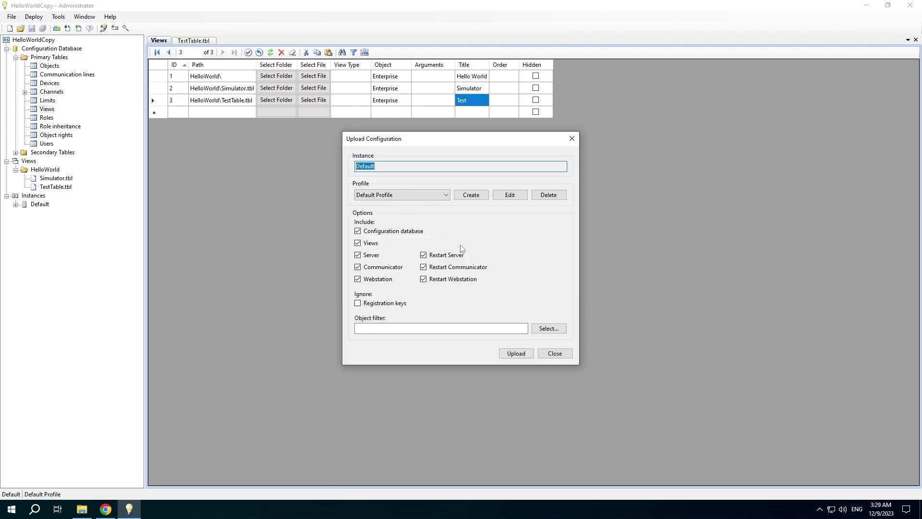
click(516, 353)
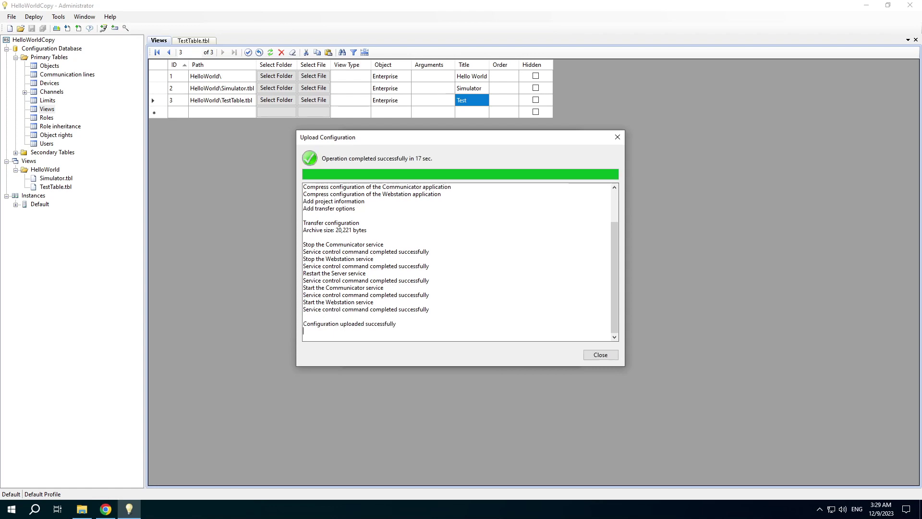
click(585, 358)
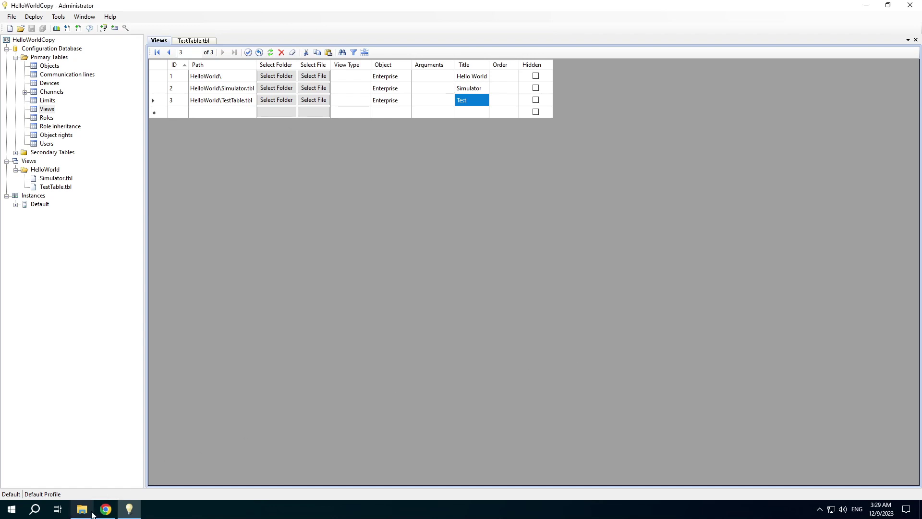
click(106, 509)
- Reload the login page, sign in with the saved username and password, and open the Test view
click(42, 27)
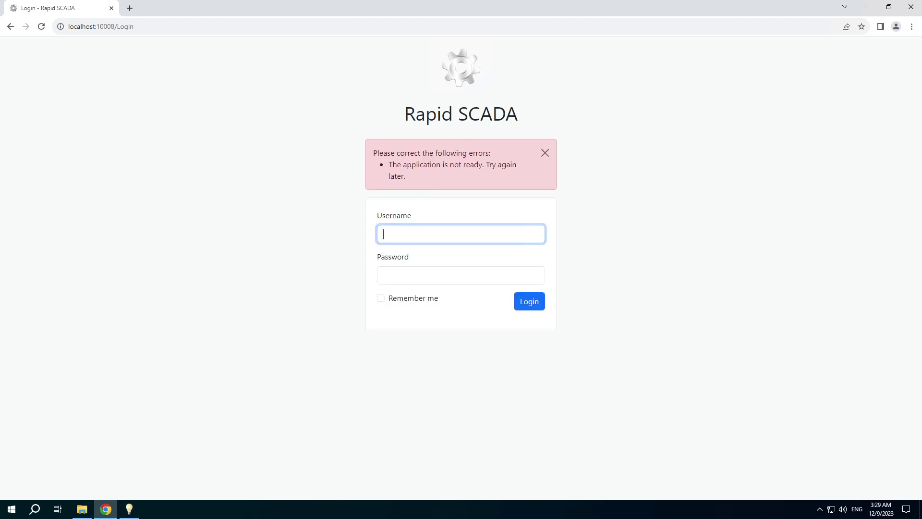
click(445, 256)
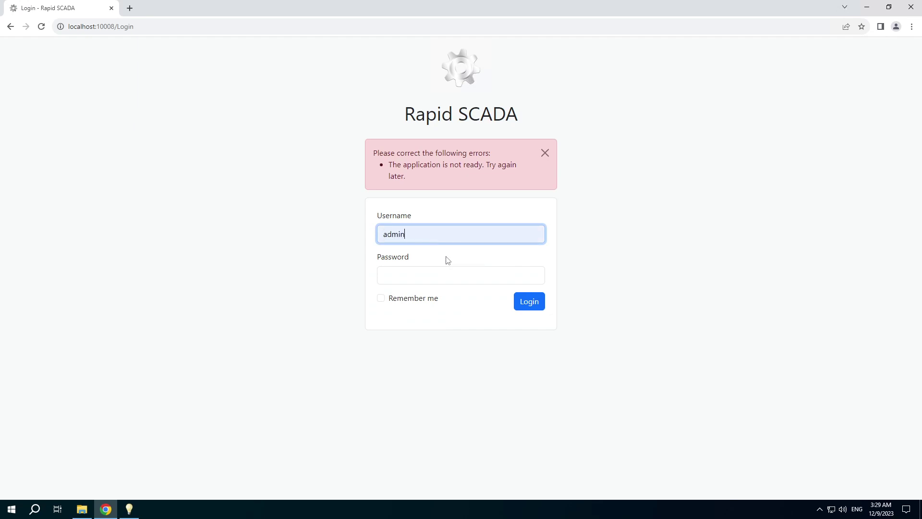
click(461, 275)
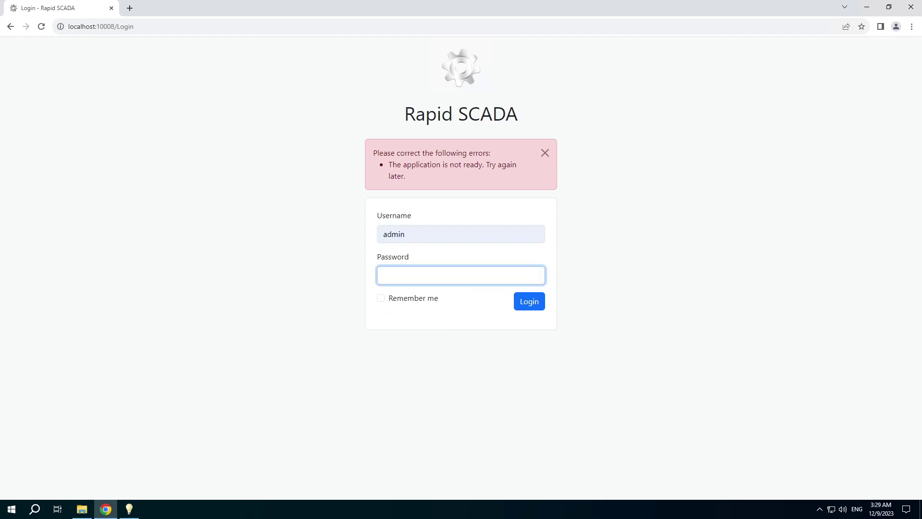
text(12345)
click(525, 308)
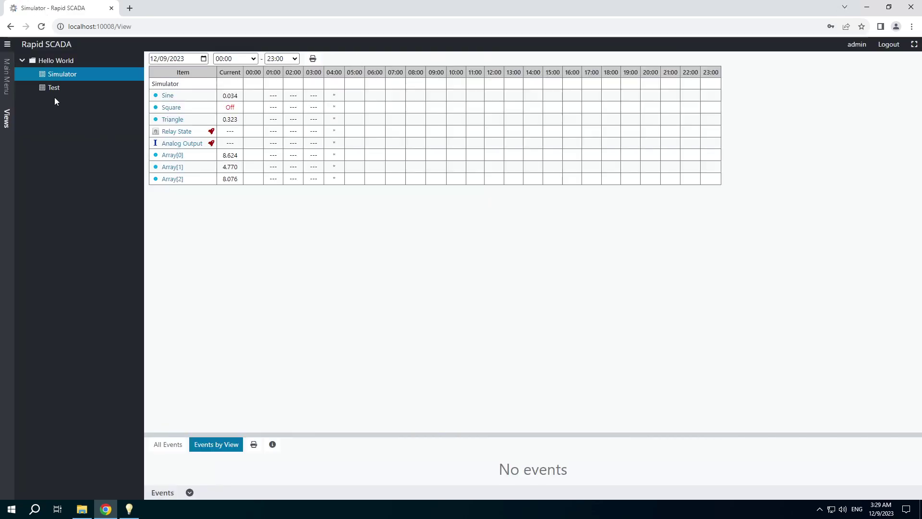
click(53, 92)
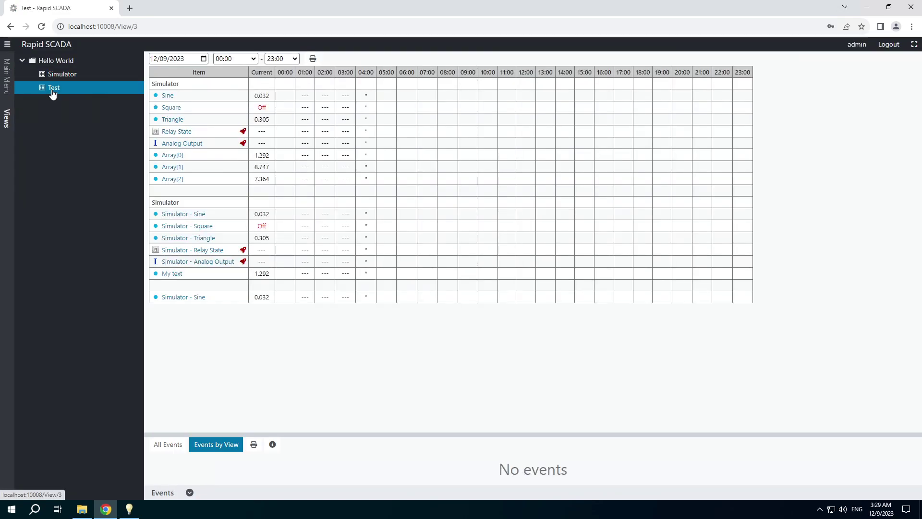